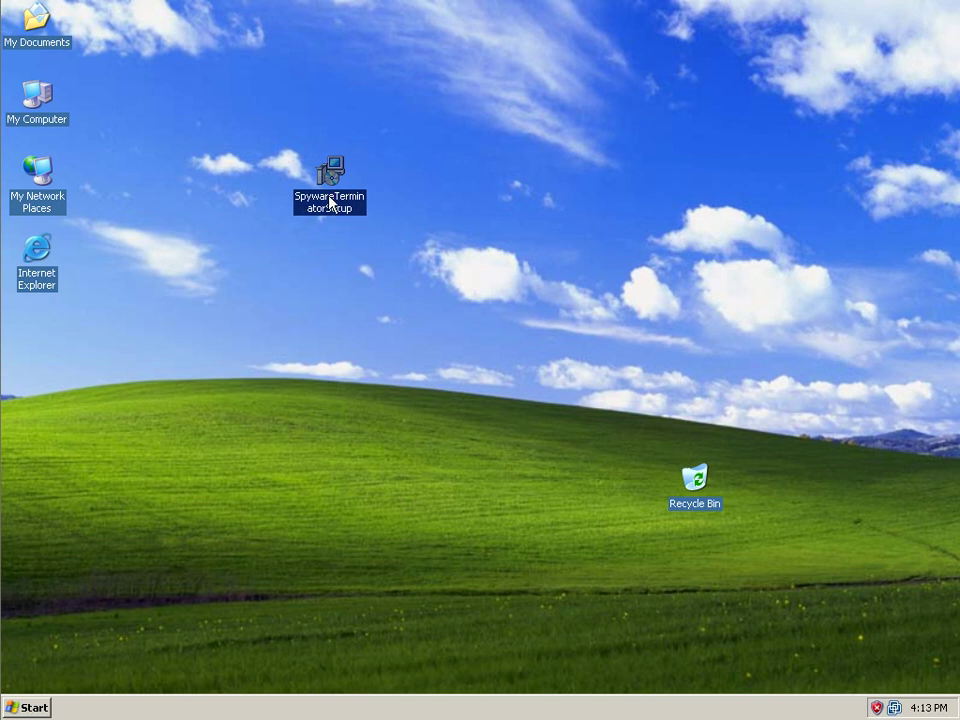
Step: Move the SpywareTerminatorSetup icon to a lower spot on the desktop
{"action": "left_click", "coordinate": [319, 250]}
{"action": "left_click_drag", "start_coordinate": [322, 178], "coordinate": [250, 254]}
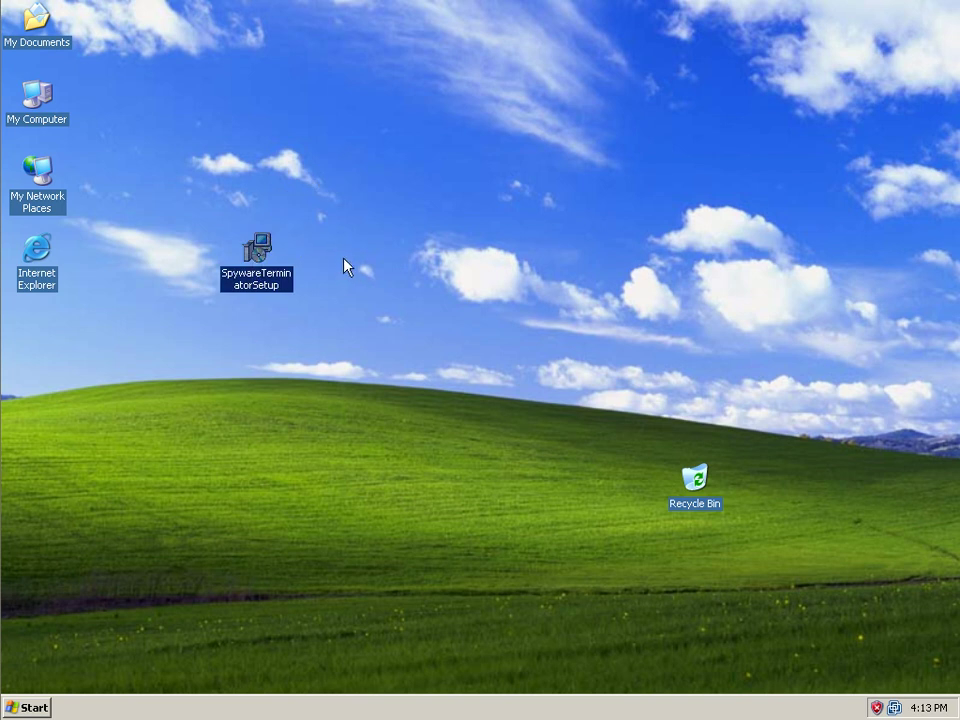
{"action": "left_click_drag", "start_coordinate": [270, 256], "coordinate": [287, 236]}
{"action": "mouse_move", "coordinate": [262, 258]}
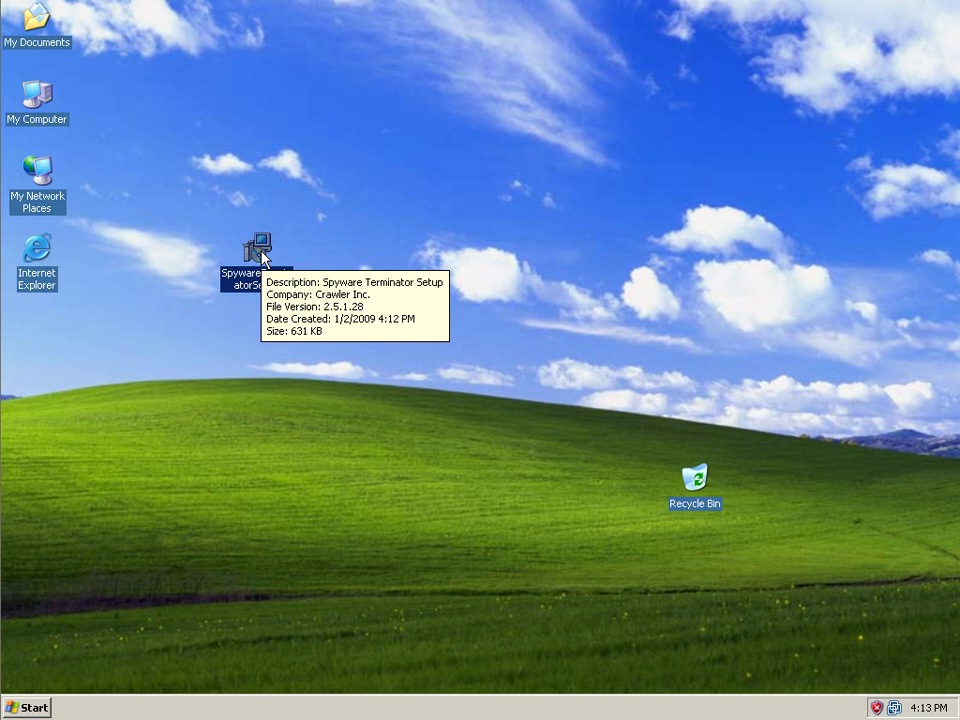
Step: Launch the Spyware Terminator installer and tick Advanced Settings on the welcome page
{"action": "double_click", "coordinate": [262, 258]}
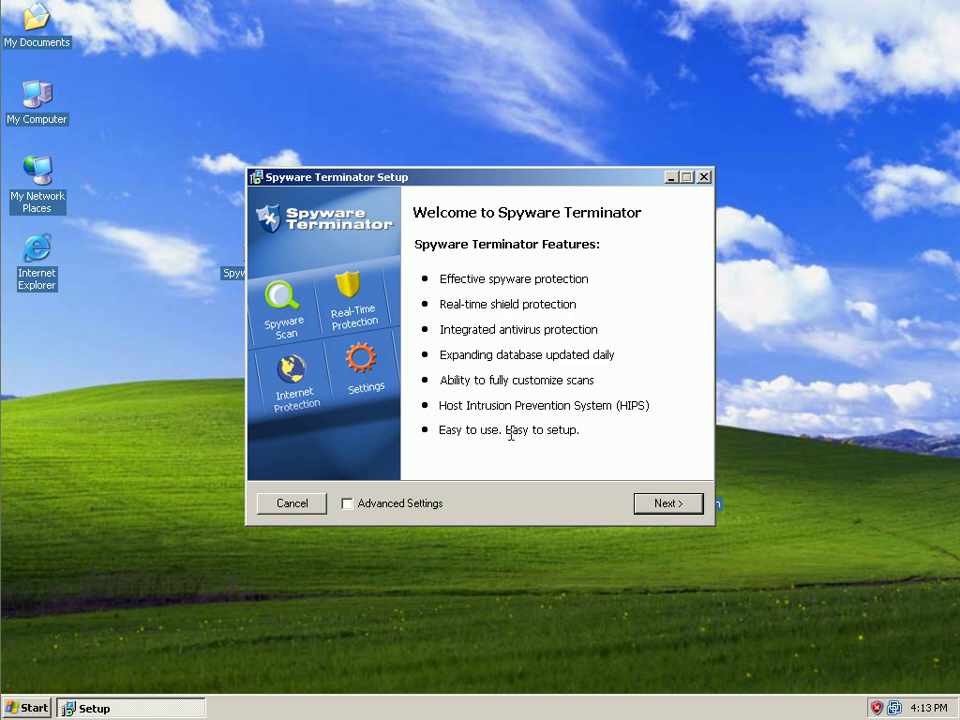
{"action": "left_click", "coordinate": [387, 511]}
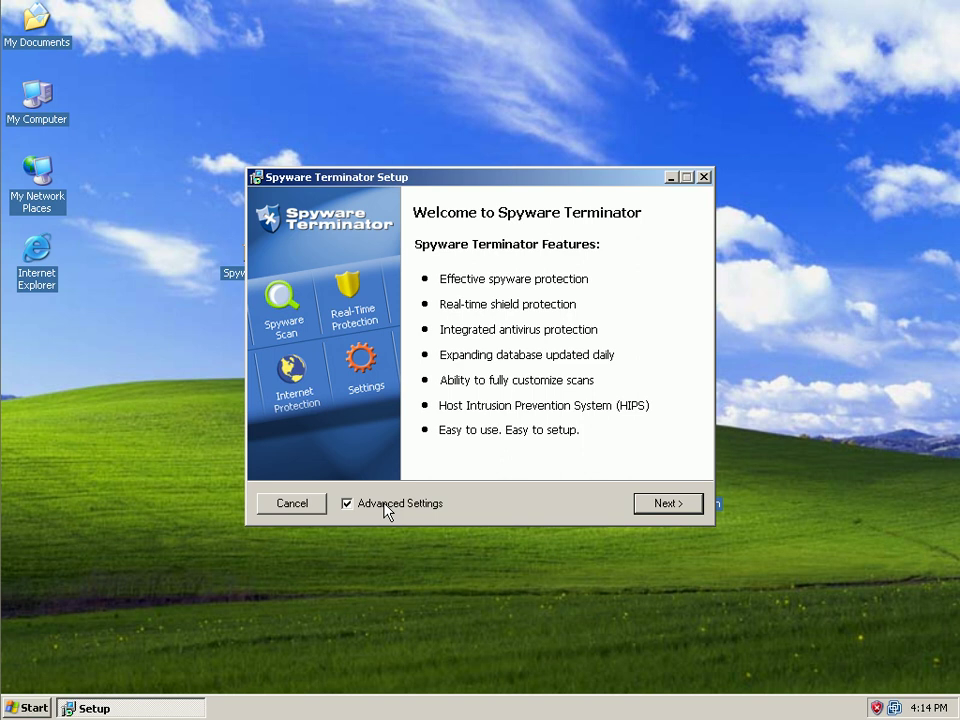
Step: Scroll through the Crawler license agreement and accept it with Agree & Install
{"action": "left_click", "coordinate": [675, 510]}
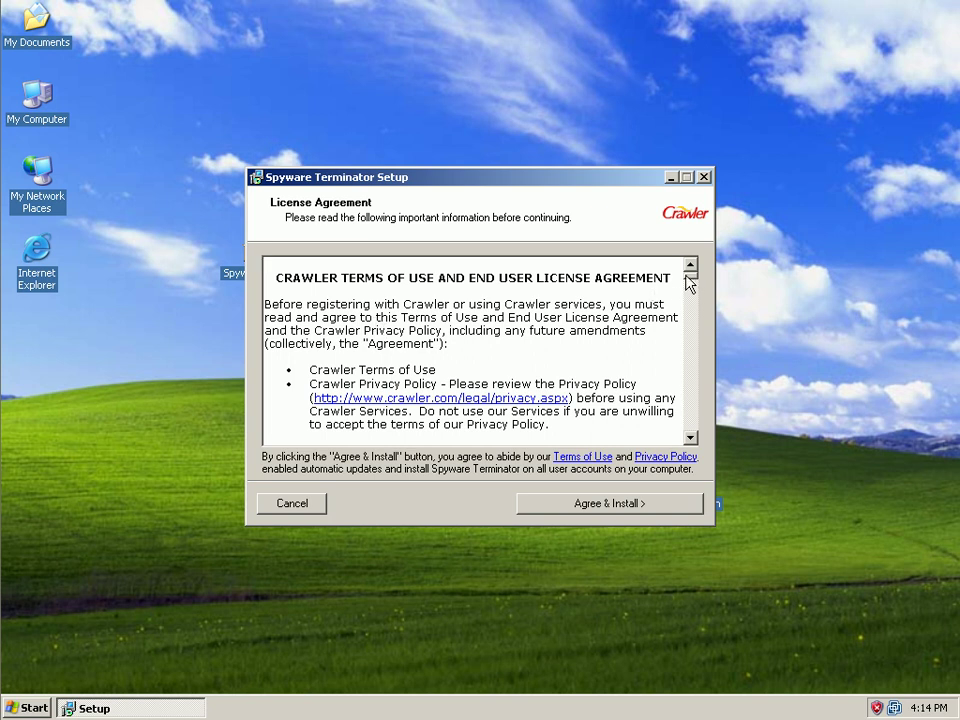
{"action": "left_click_drag", "start_coordinate": [693, 280], "coordinate": [677, 223]}
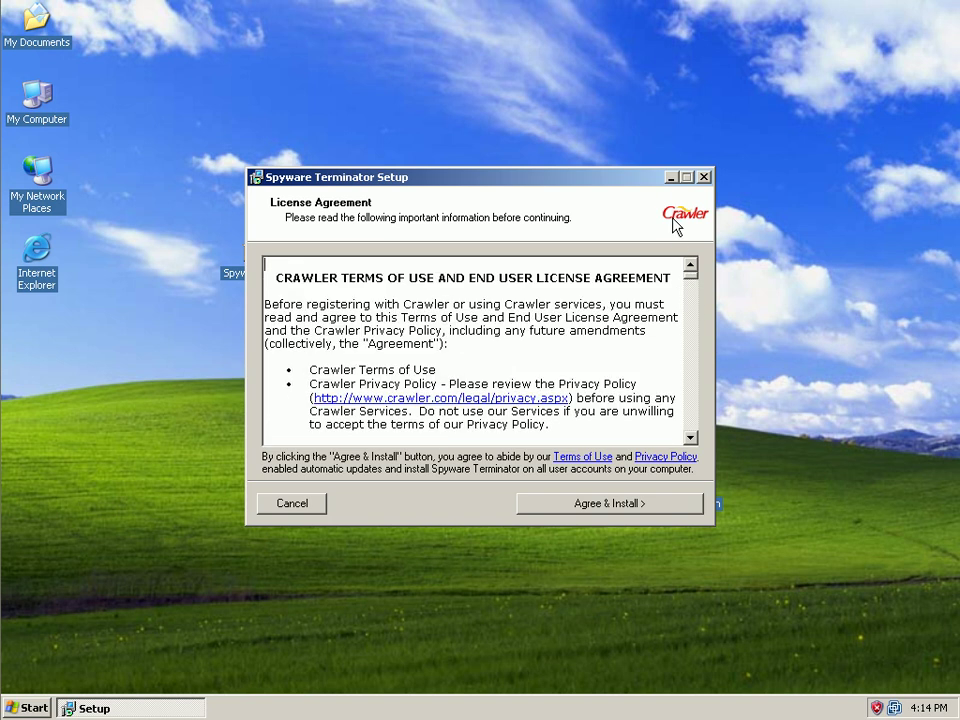
{"action": "left_click", "coordinate": [610, 503]}
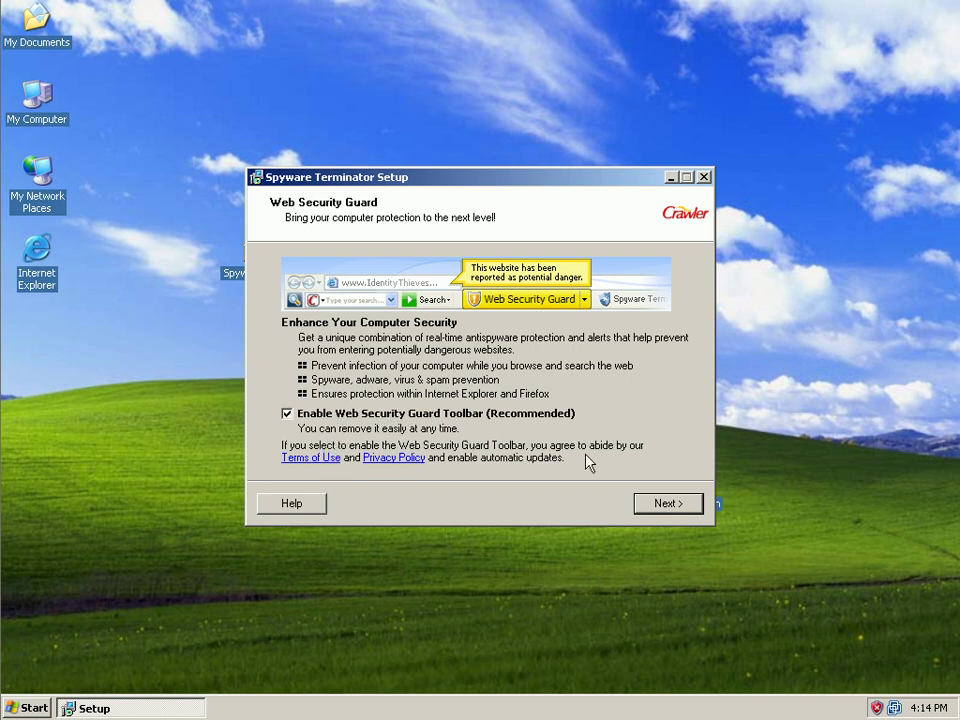
Step: Untick 'Make Crawler.com my search provider' and keep the default install folder to start downloading
{"action": "left_click", "coordinate": [668, 513]}
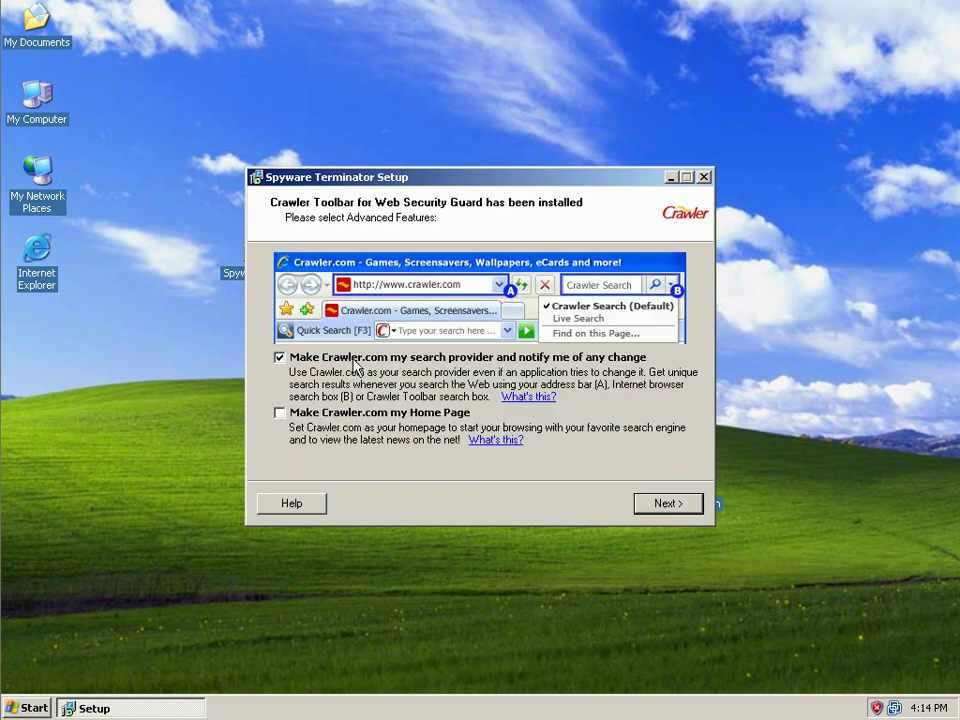
{"action": "left_click", "coordinate": [352, 361]}
{"action": "left_click", "coordinate": [662, 512]}
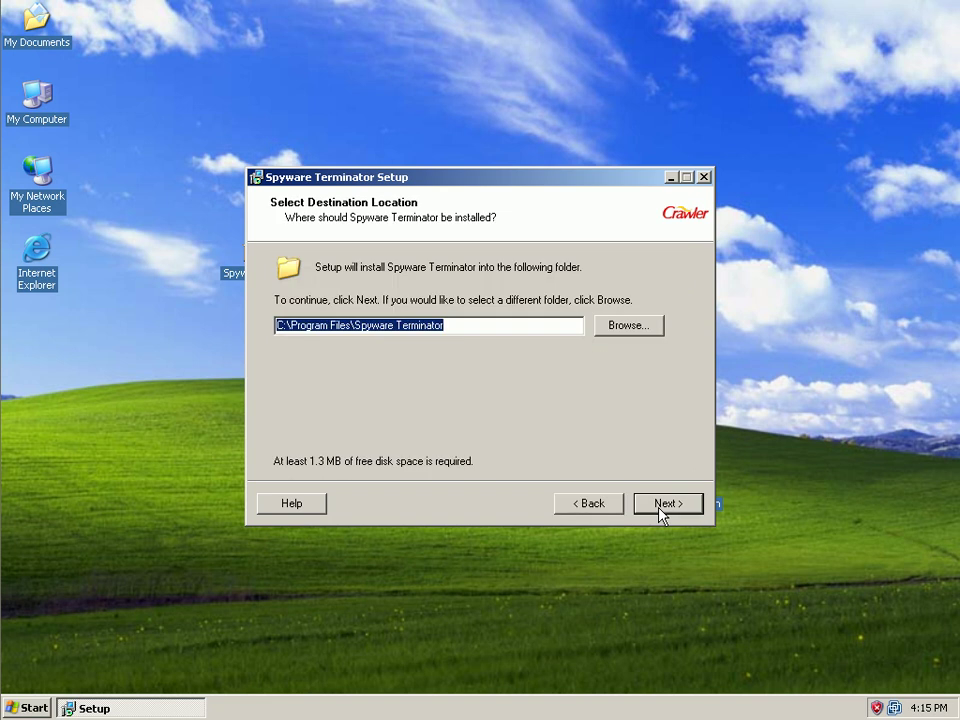
{"action": "left_click", "coordinate": [660, 510]}
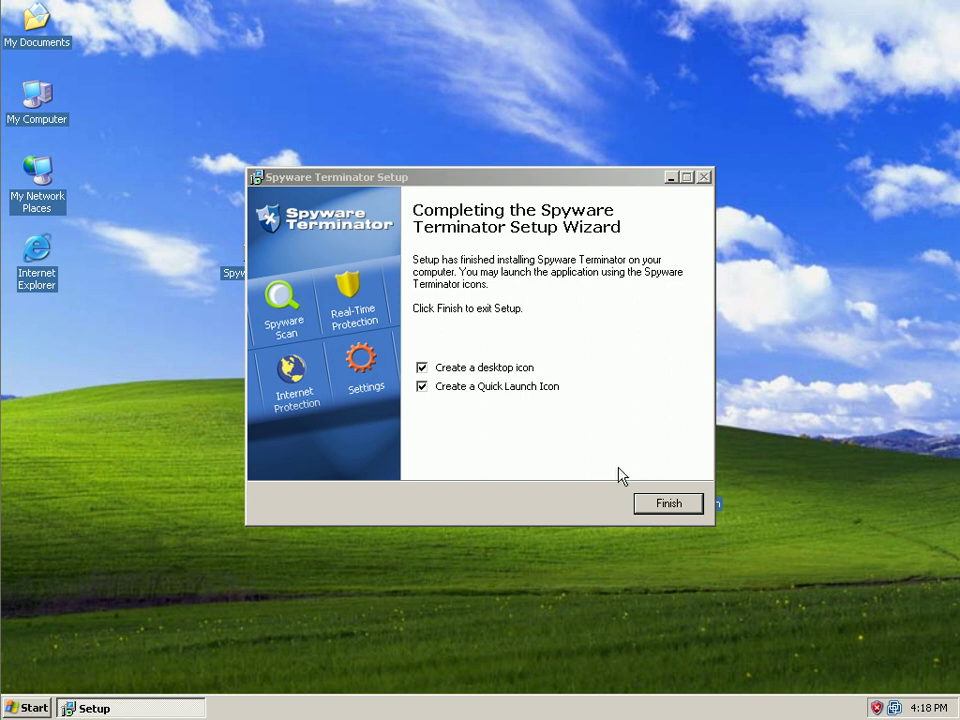
Step: Finish setup, then complete the Setup Assistant keeping 'Protect against Spyware' and 'Yes, send information'
{"action": "left_click", "coordinate": [669, 504]}
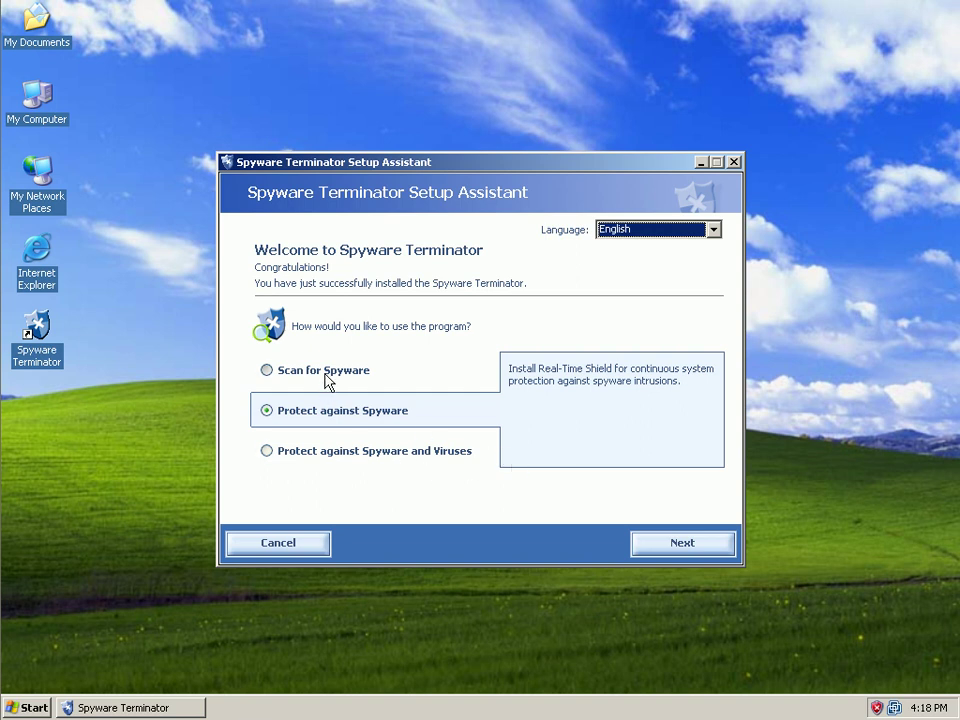
{"action": "left_click", "coordinate": [664, 549]}
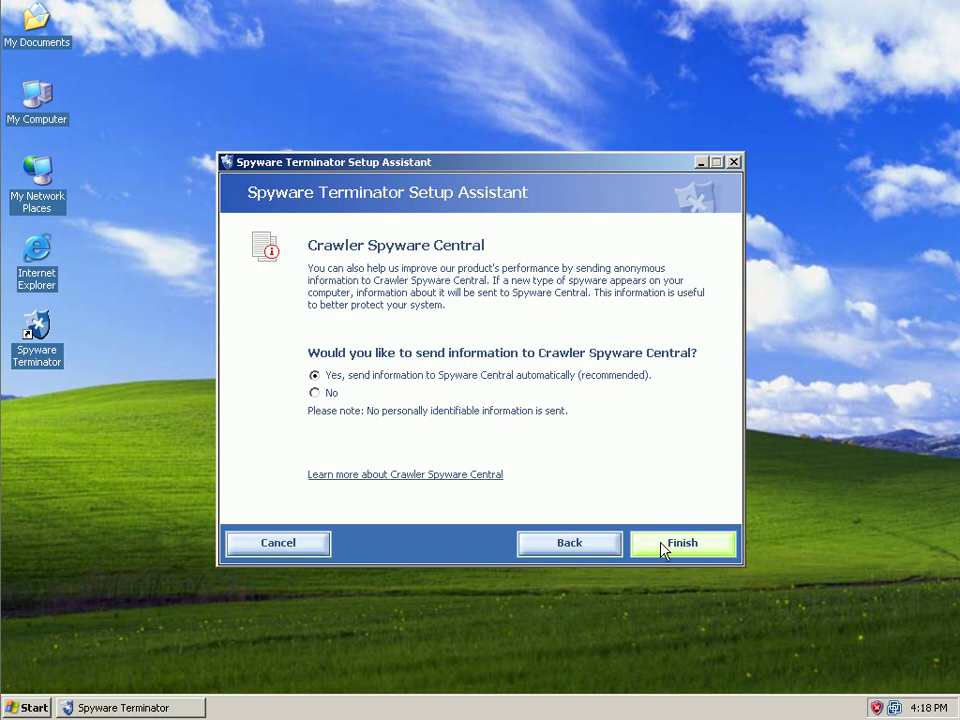
{"action": "left_click", "coordinate": [664, 546]}
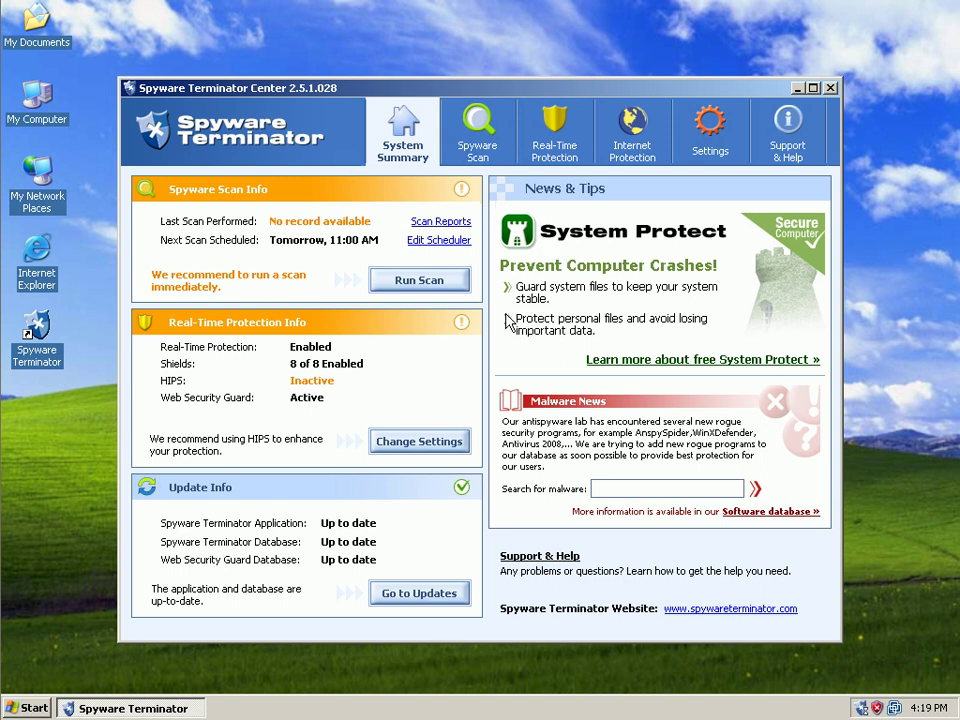
Step: In real-time protection settings, enable HIPS Application Control at High security level and save
{"action": "left_click", "coordinate": [390, 450]}
{"action": "left_click", "coordinate": [379, 398]}
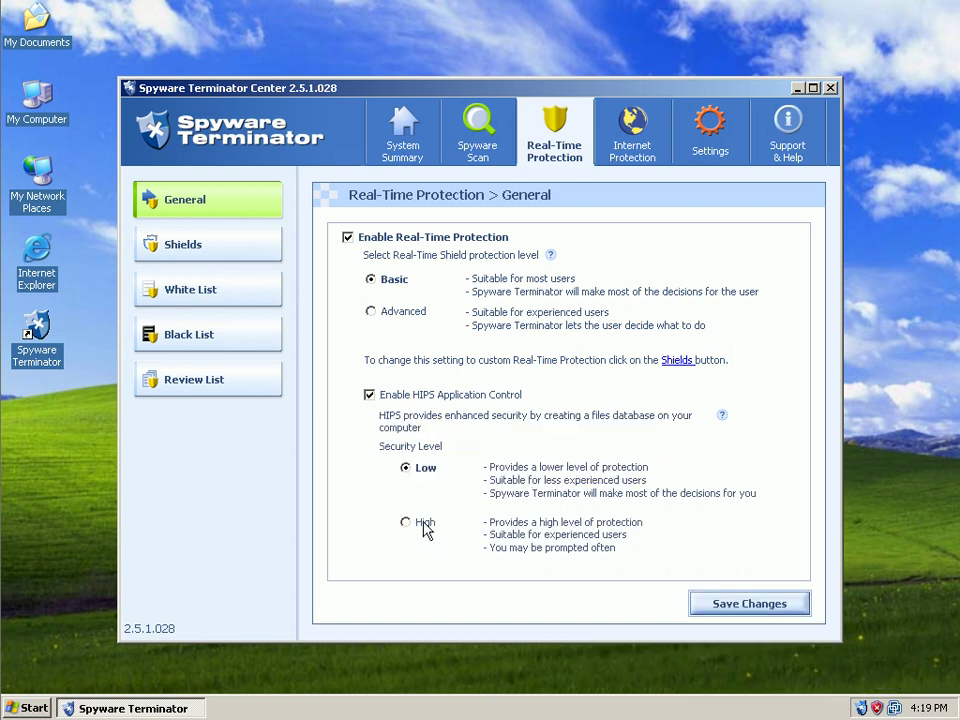
{"action": "left_click", "coordinate": [424, 529]}
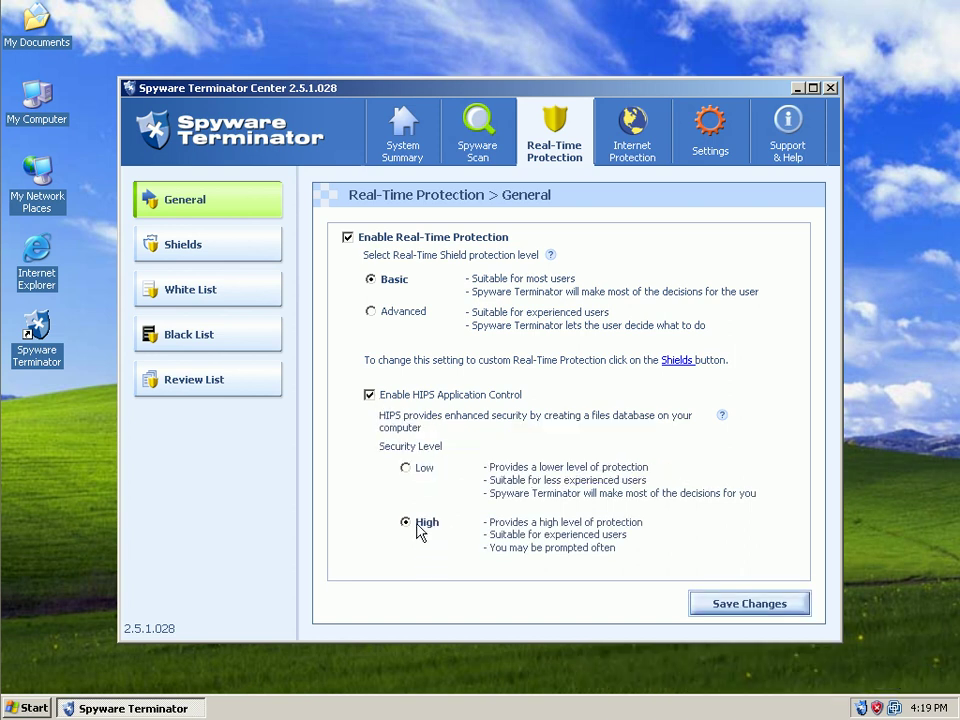
{"action": "left_click", "coordinate": [706, 604]}
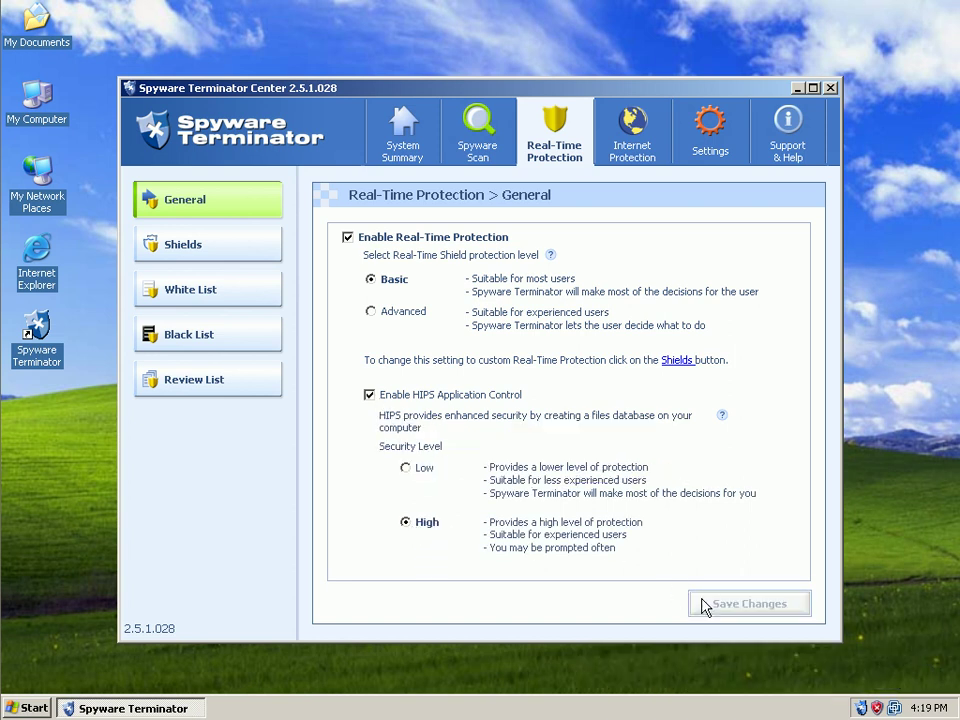
Step: Switch real-time shield protection from Basic to Advanced and save the change
{"action": "left_click", "coordinate": [405, 316]}
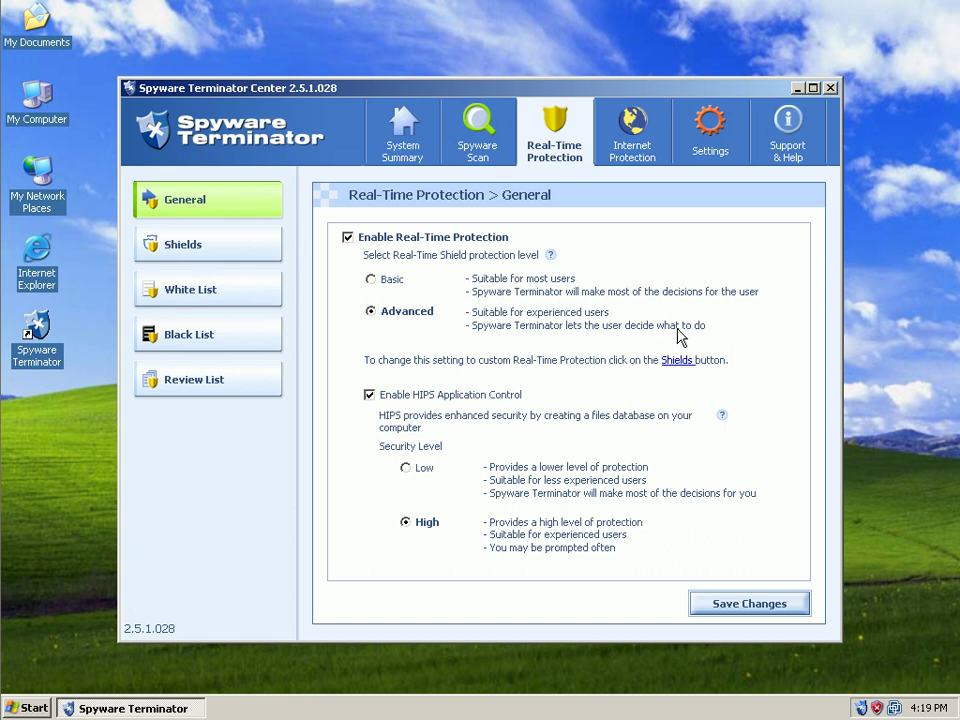
{"action": "left_click", "coordinate": [760, 605]}
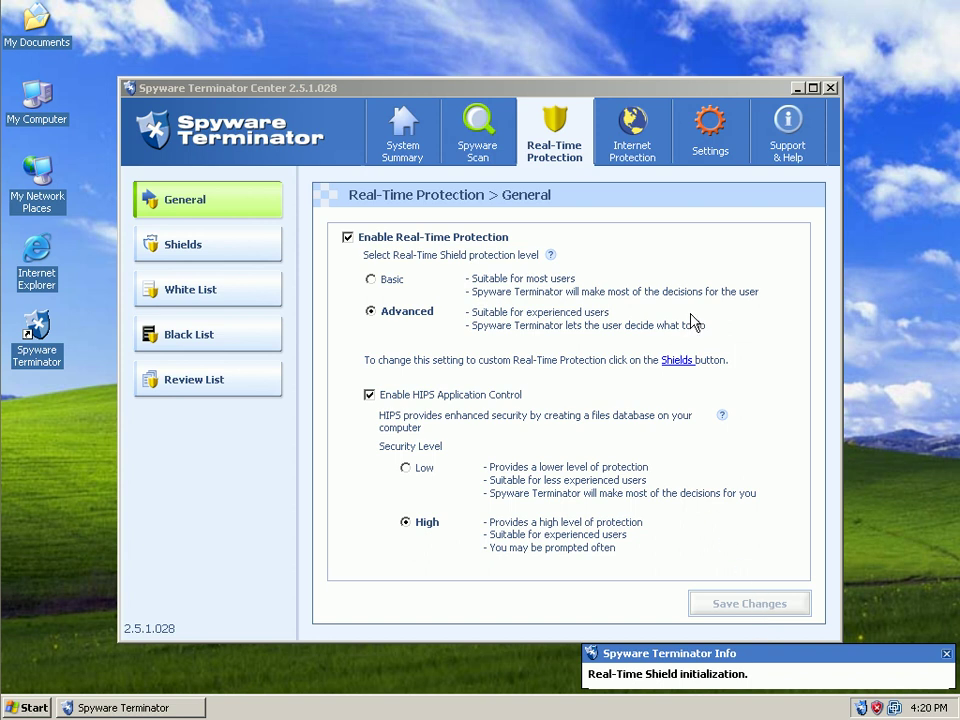
Step: Go to the Settings tab's General Settings page
{"action": "left_click", "coordinate": [710, 150]}
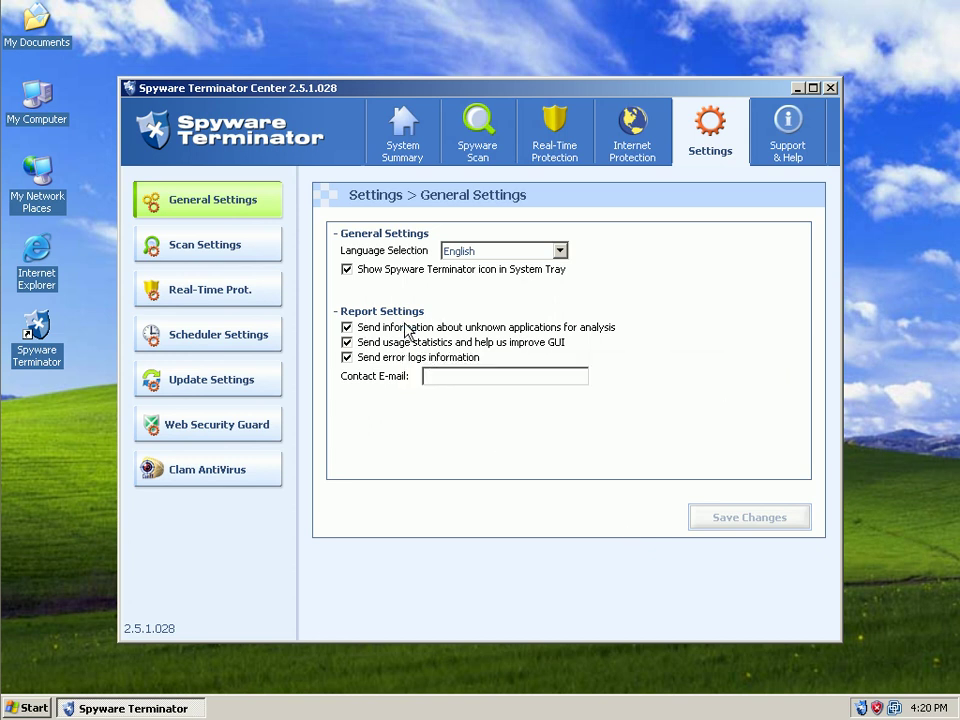
Step: In Scan Settings, enable unreadable-file and alternate-file-stream scanning, keeping Fast Spyware Scan as default
{"action": "left_click", "coordinate": [241, 251]}
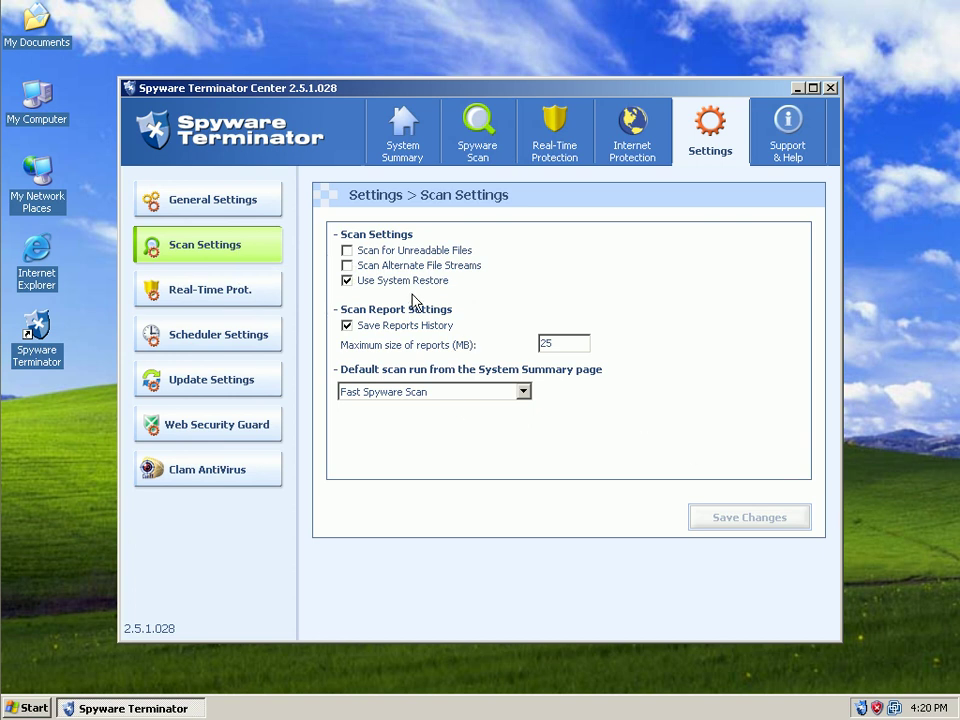
{"action": "left_click", "coordinate": [347, 252]}
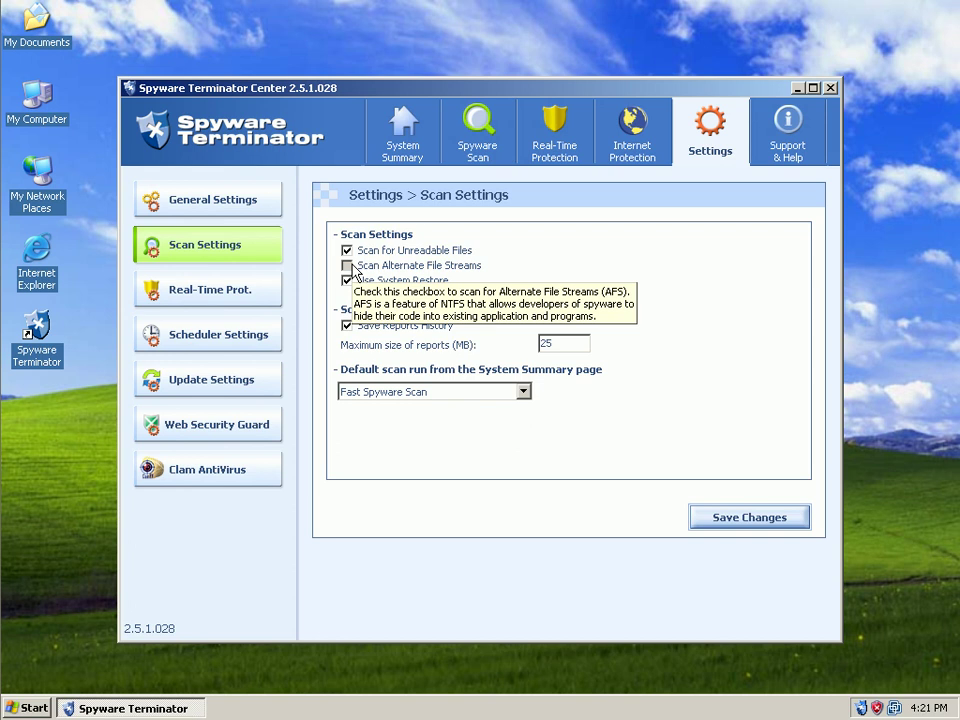
{"action": "left_click", "coordinate": [348, 267]}
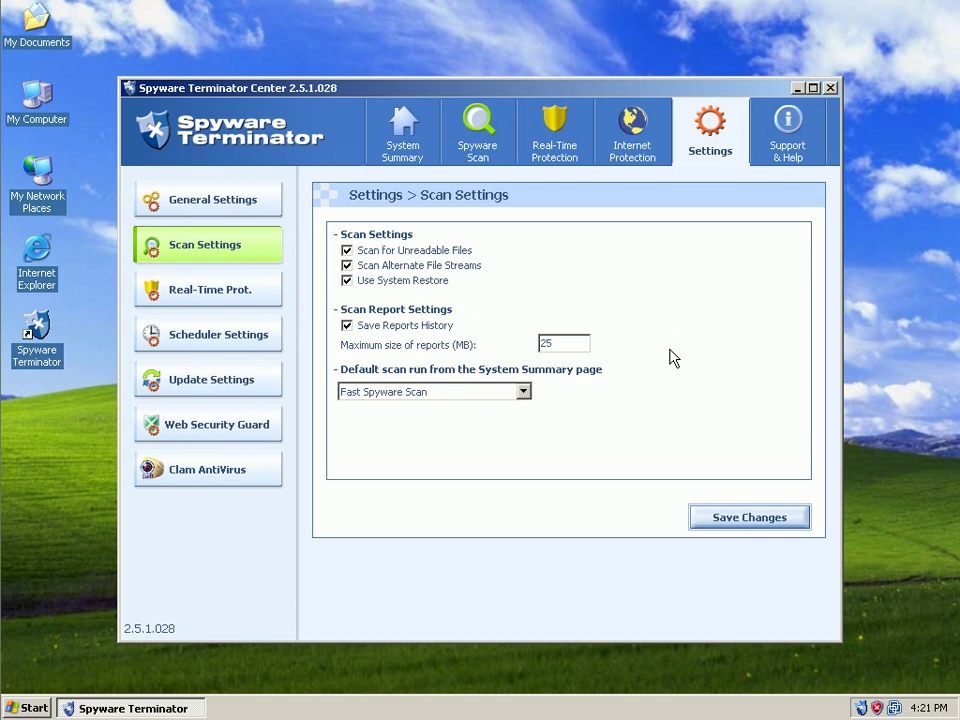
{"action": "left_click", "coordinate": [441, 394]}
{"action": "left_click", "coordinate": [441, 397]}
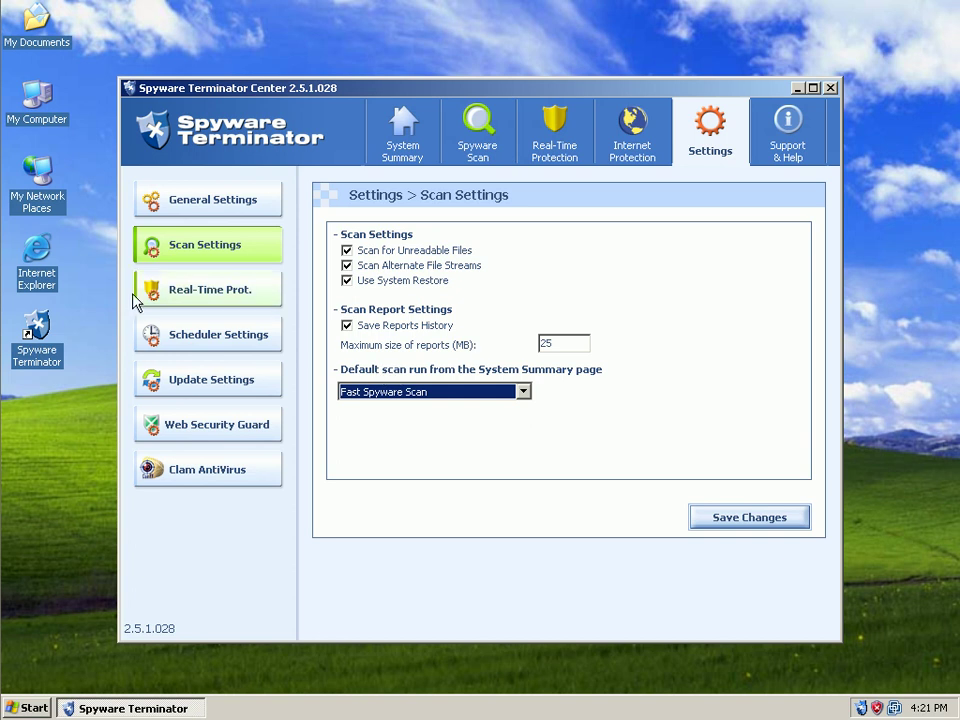
Step: Allow Safe applications' actions automatically in Real-Time Prot. settings, save, then view Scheduler Settings
{"action": "left_click", "coordinate": [221, 290]}
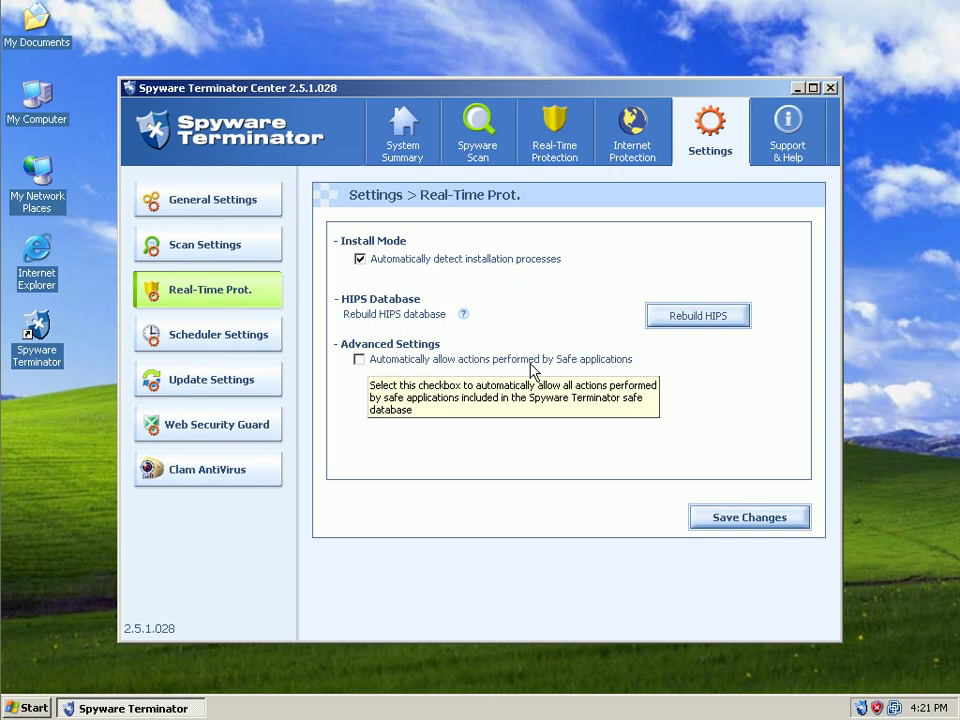
{"action": "left_click", "coordinate": [359, 360]}
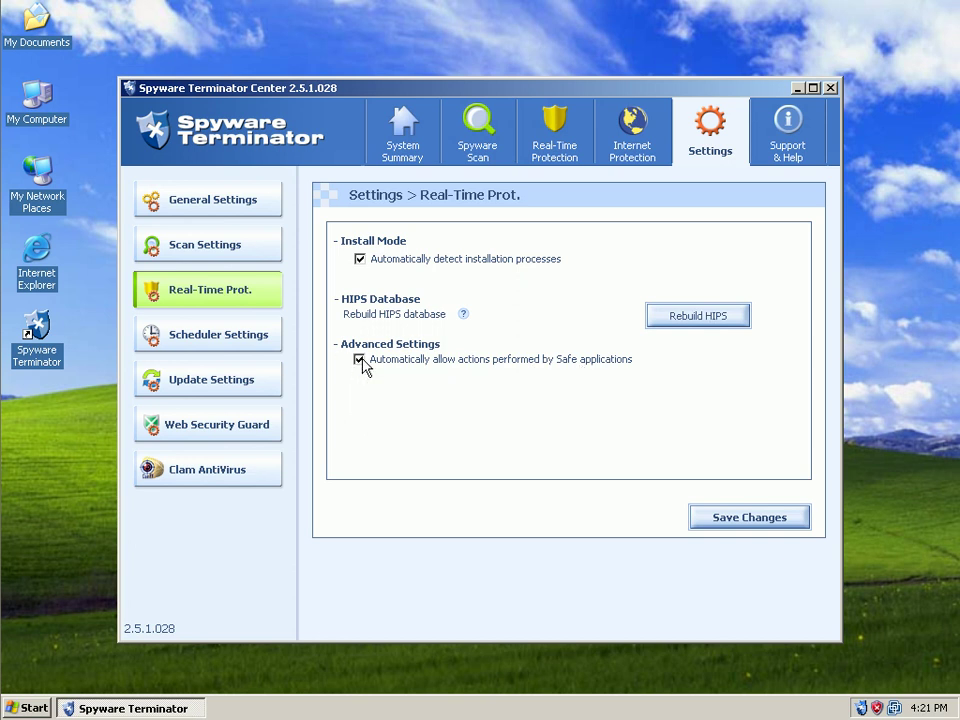
{"action": "left_click", "coordinate": [745, 520]}
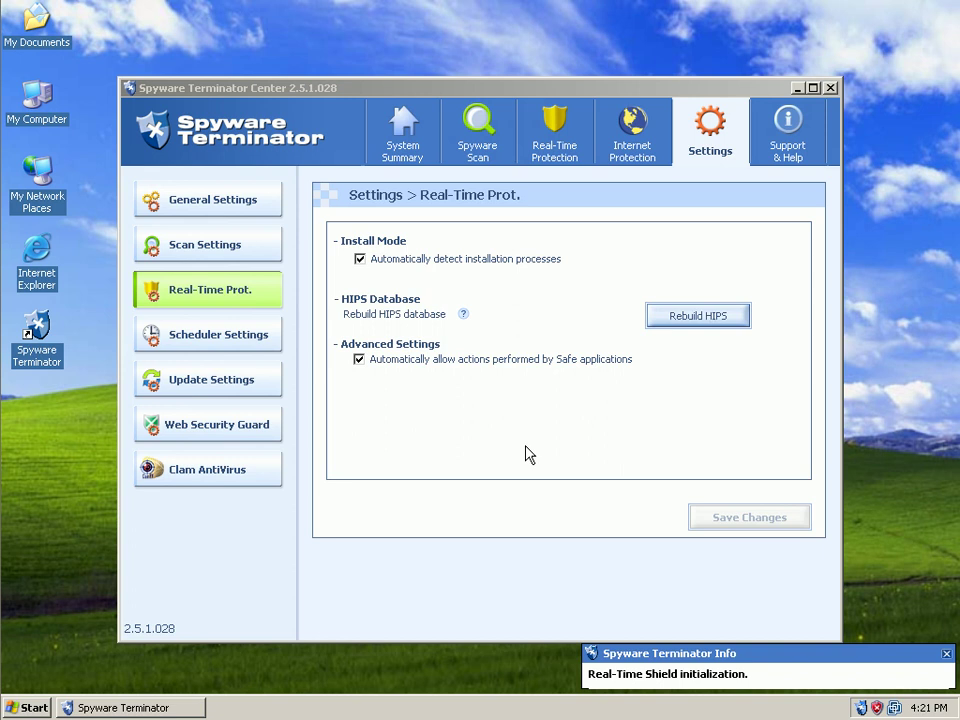
{"action": "left_click", "coordinate": [229, 345]}
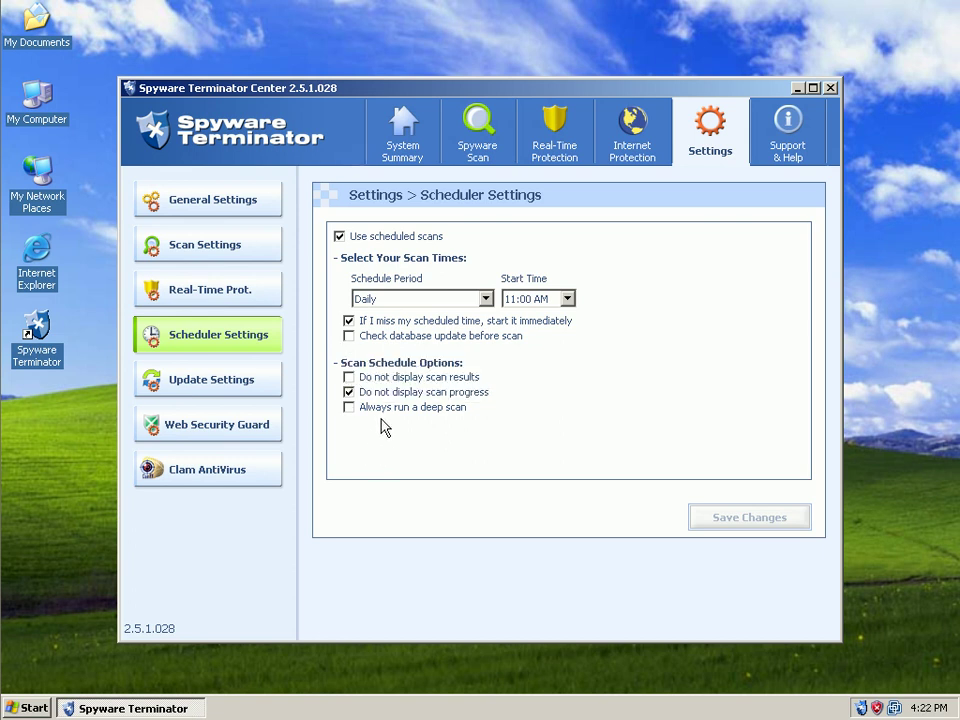
Step: Review the Update Settings, Web Security Guard and Spyware Scan pages, then return to Real-Time Protection
{"action": "left_click", "coordinate": [238, 394]}
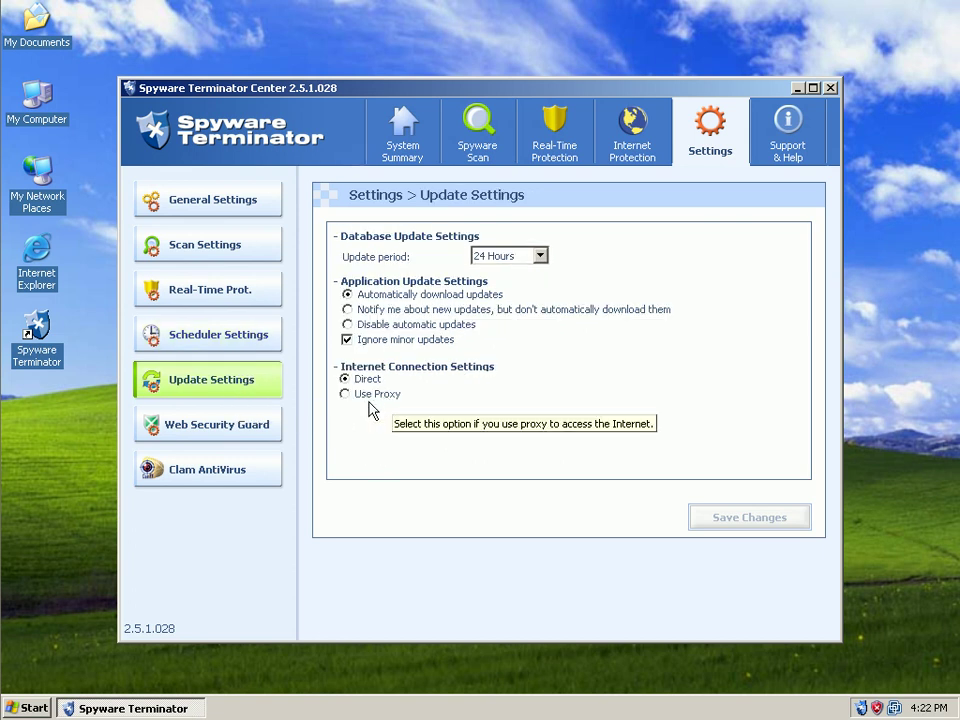
{"action": "left_click", "coordinate": [220, 428]}
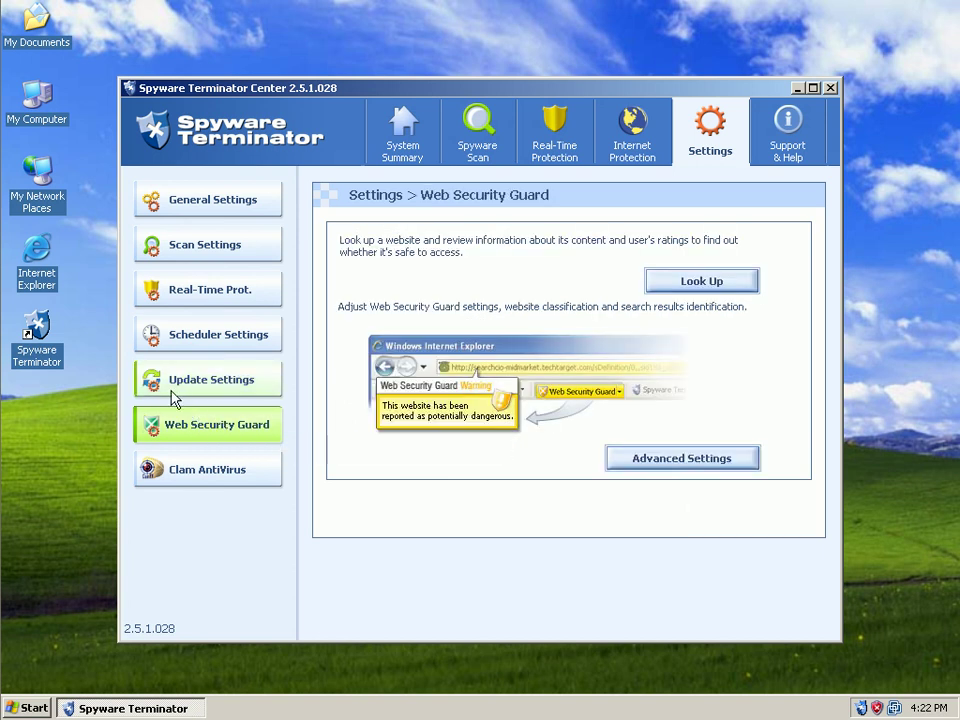
{"action": "left_click", "coordinate": [208, 205]}
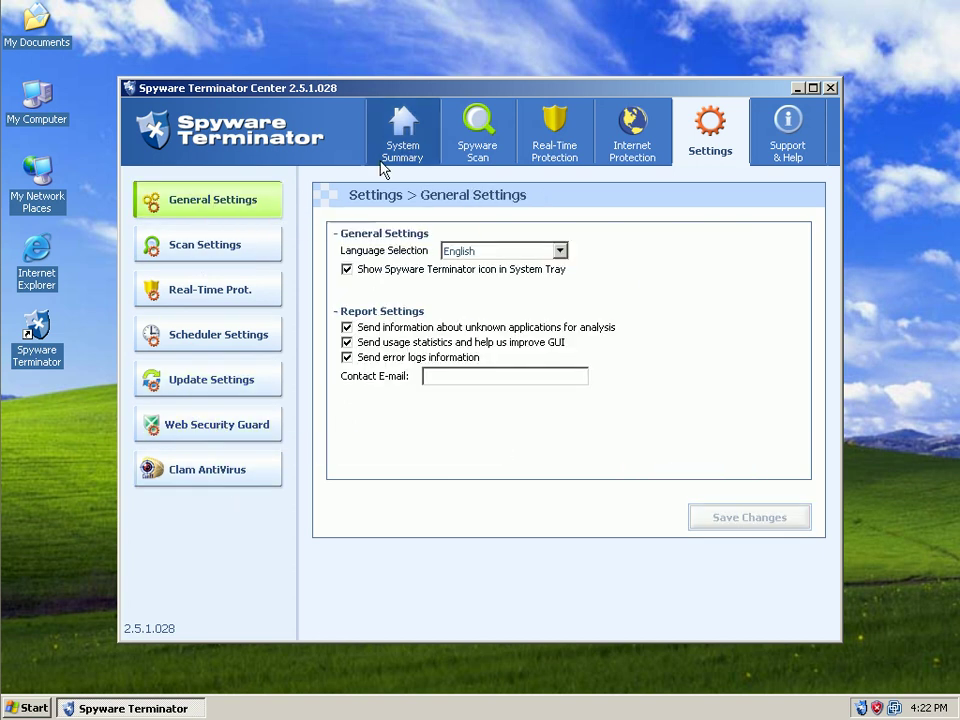
{"action": "left_click", "coordinate": [461, 151]}
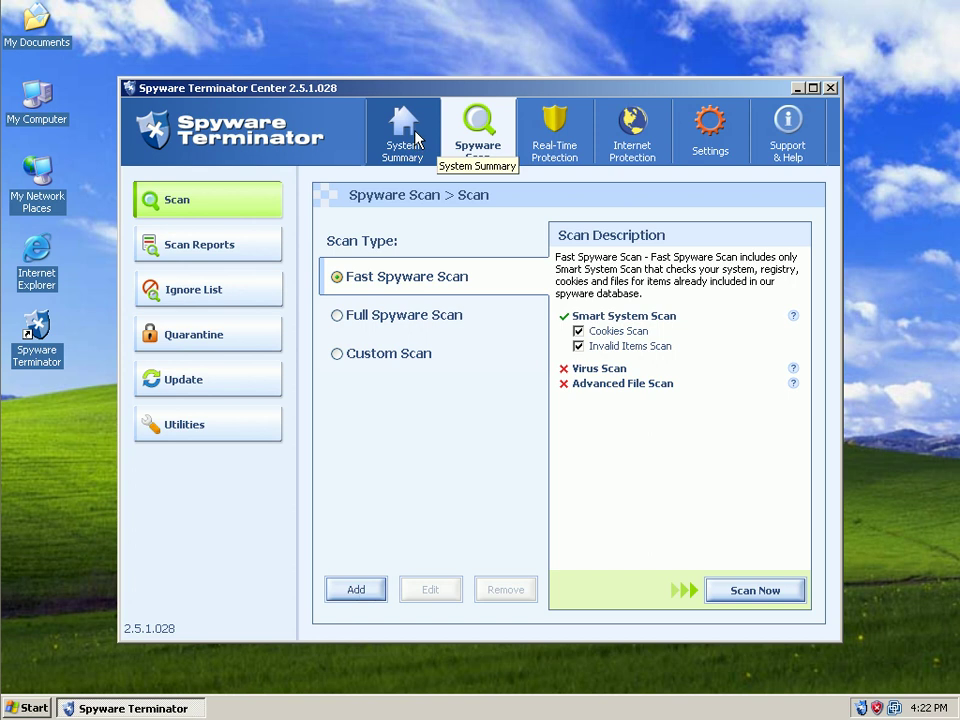
{"action": "left_click", "coordinate": [560, 134]}
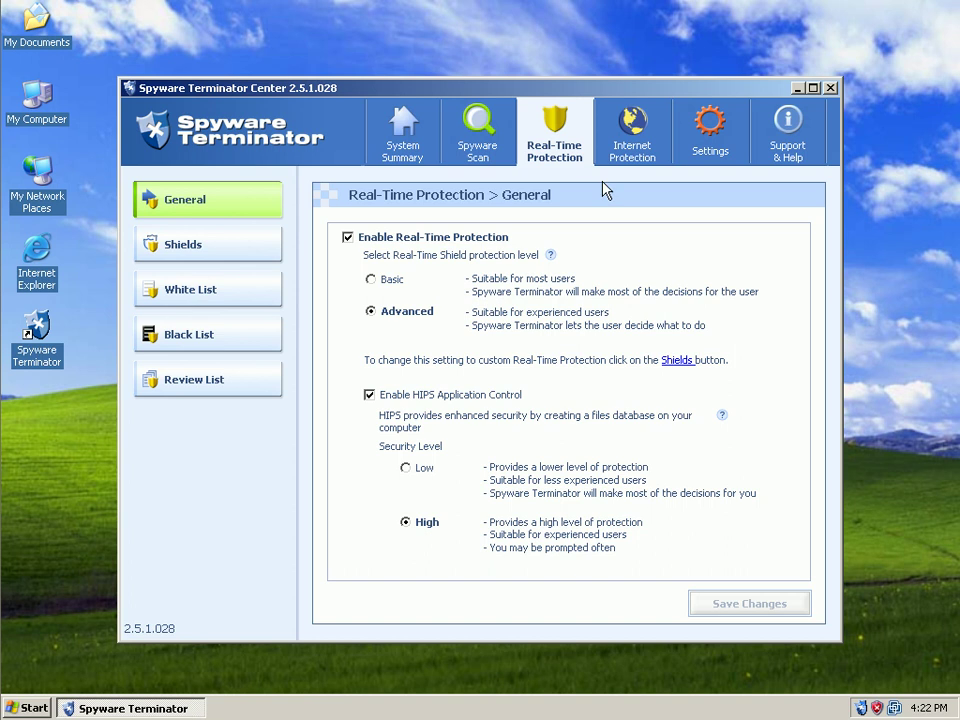
Step: Close the Spyware Terminator Center window and acknowledge the closing notice with Ok
{"action": "left_click", "coordinate": [830, 88]}
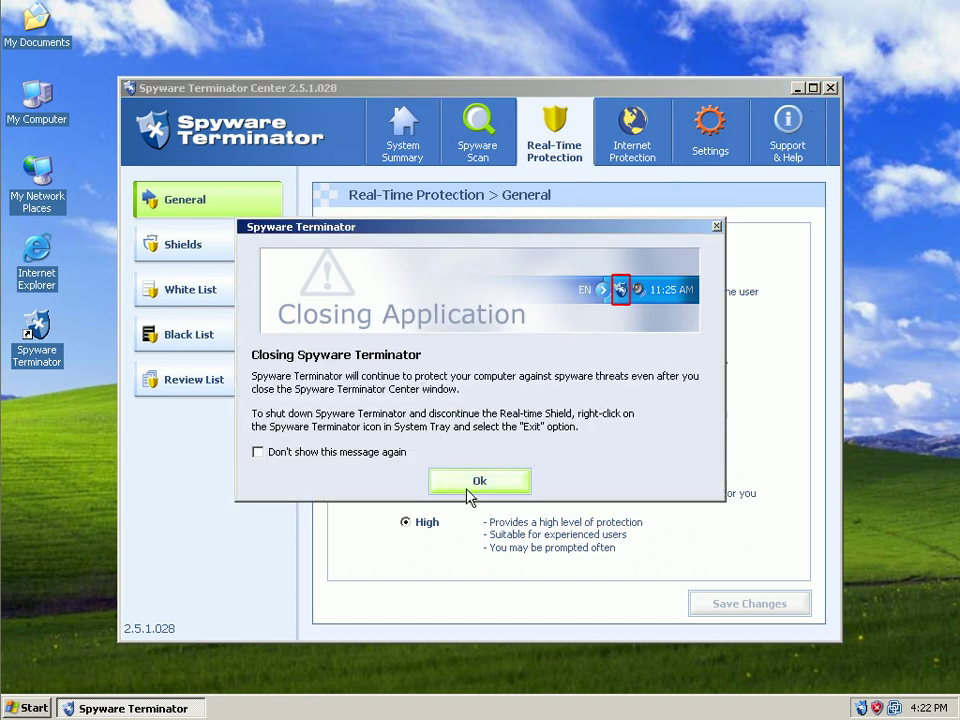
{"action": "left_click", "coordinate": [479, 482]}
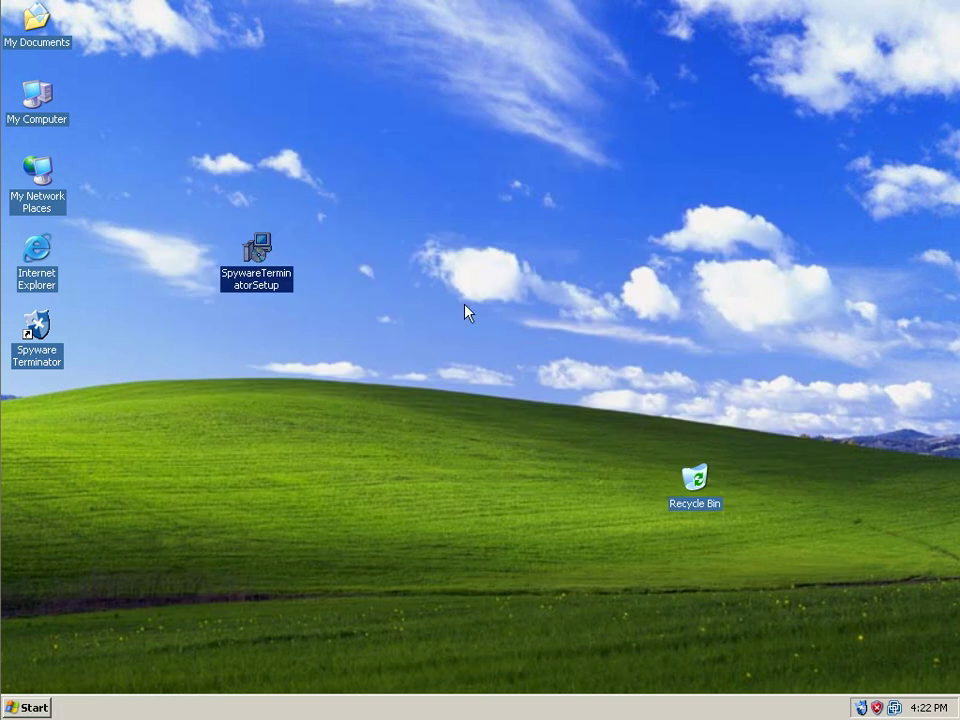